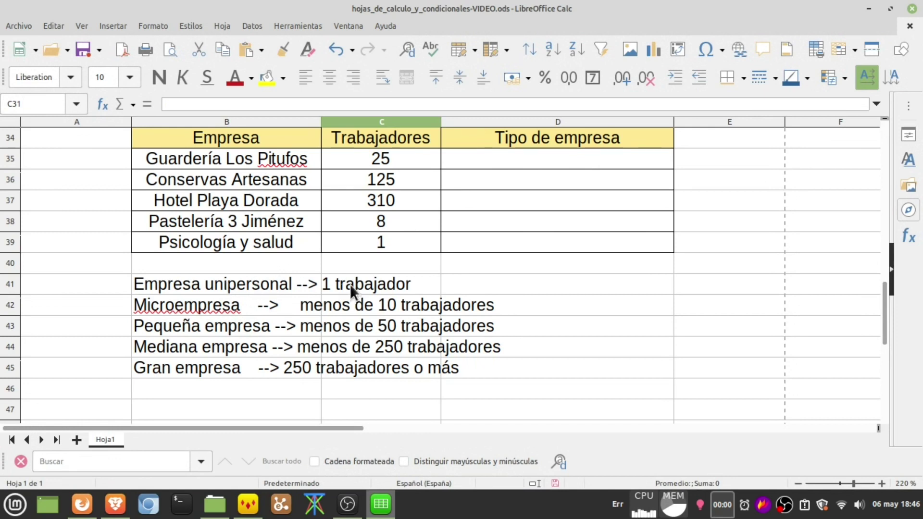
{"action": "left_click", "coordinate": [243, 241]}
{"action": "left_click", "coordinate": [335, 239]}
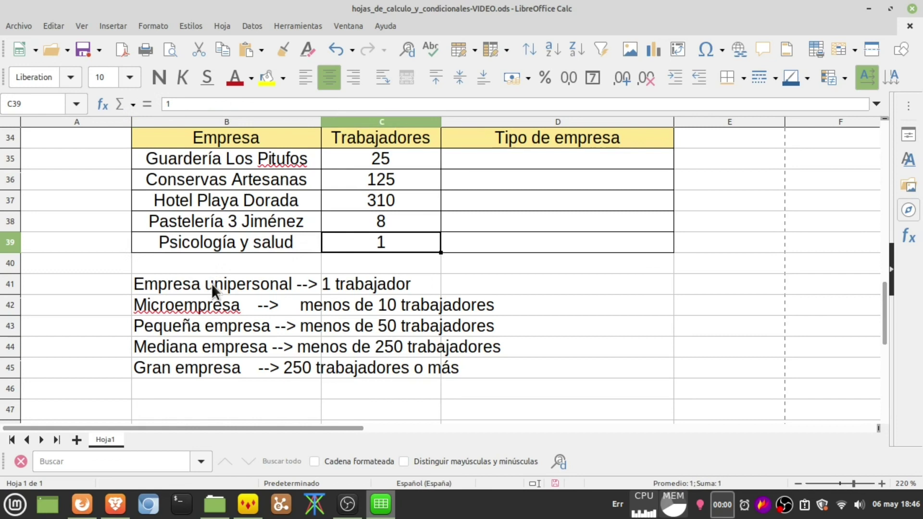
{"action": "left_click", "coordinate": [207, 306]}
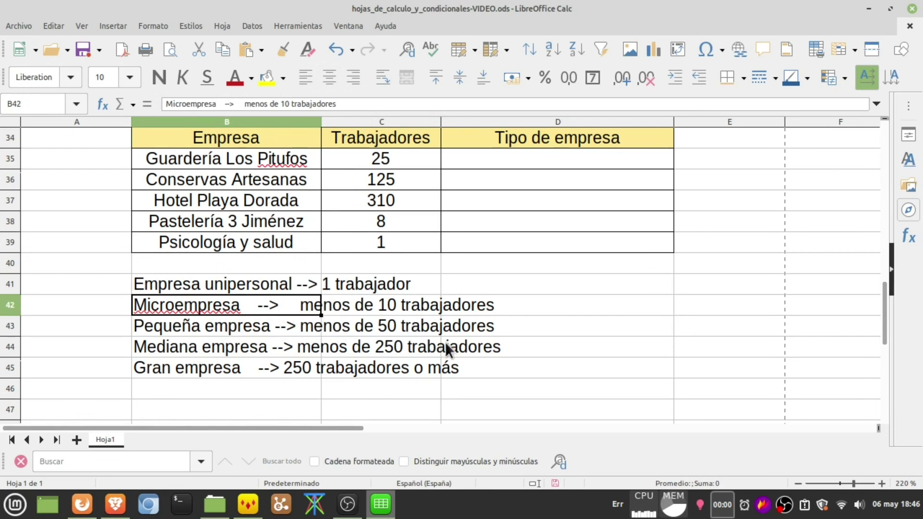
{"action": "left_click", "coordinate": [375, 364]}
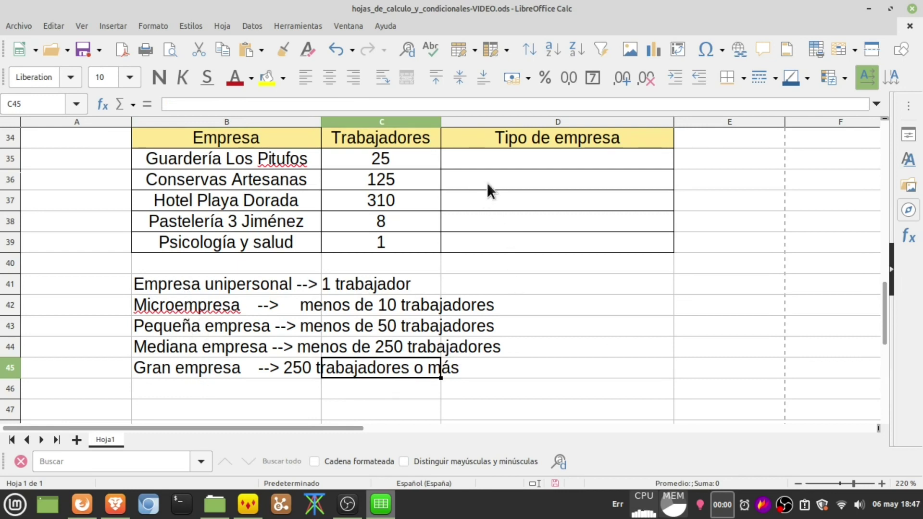
{"action": "left_click", "coordinate": [483, 154]}
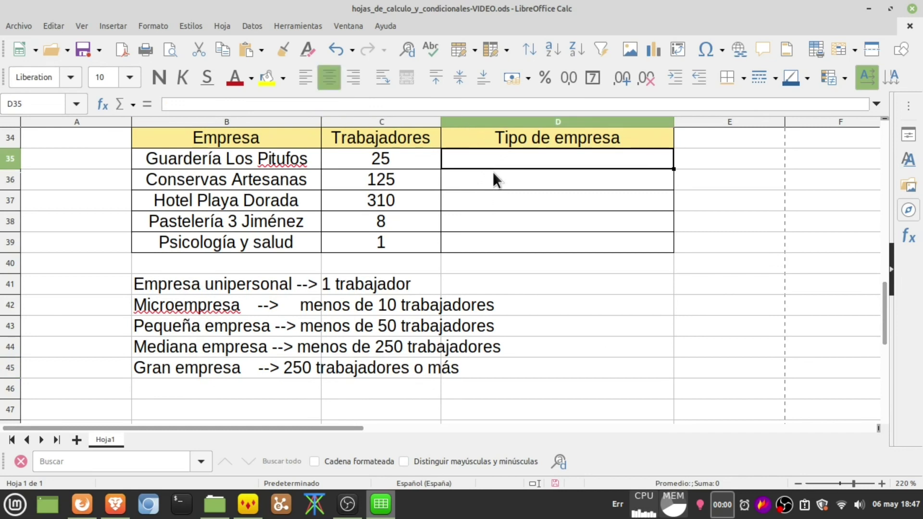
{"action": "type", "text": "="}
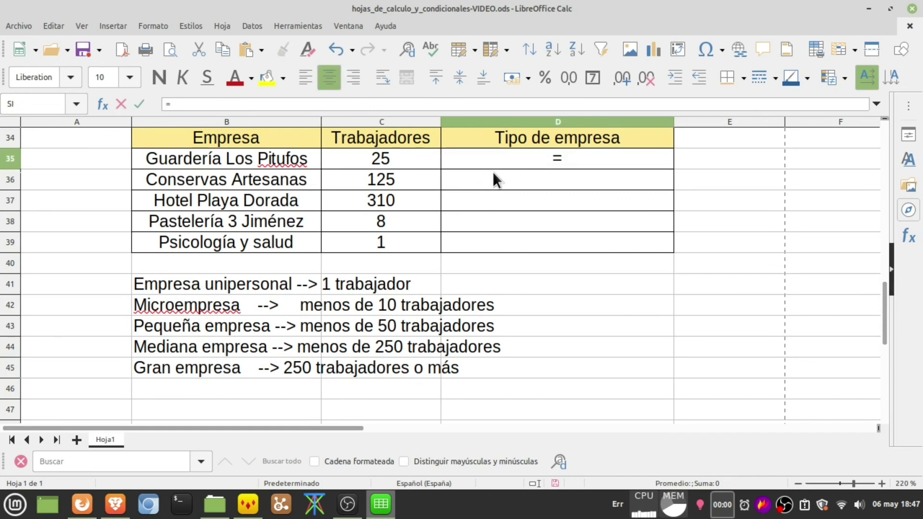
{"action": "type", "text": "Si"}
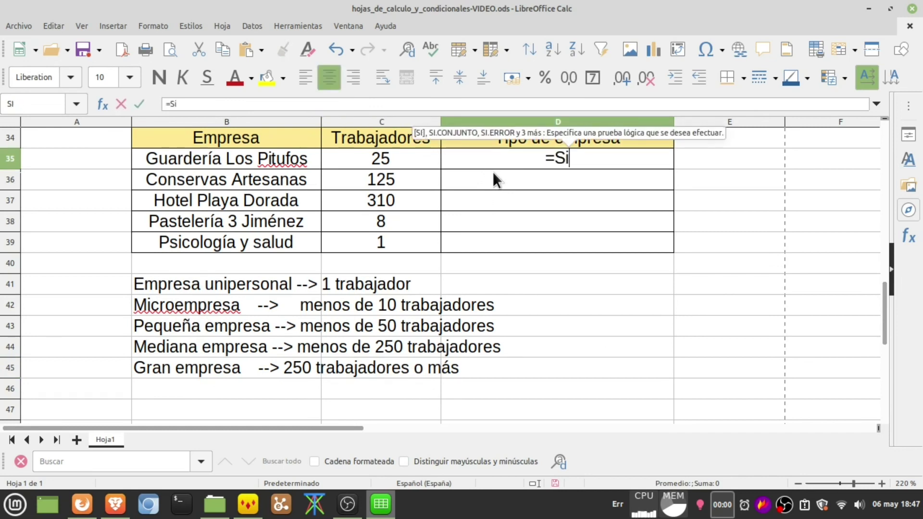
{"action": "type", "text": ".Conjunto"}
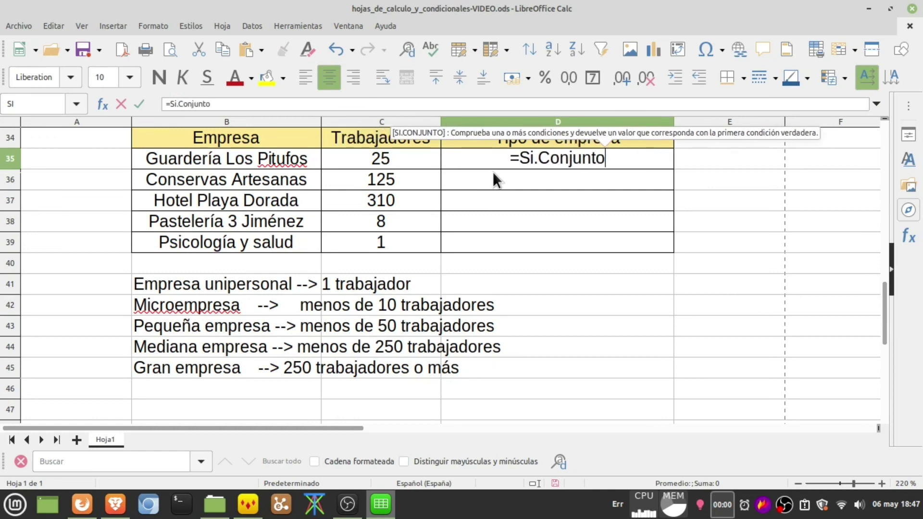
{"action": "type", "text": "("}
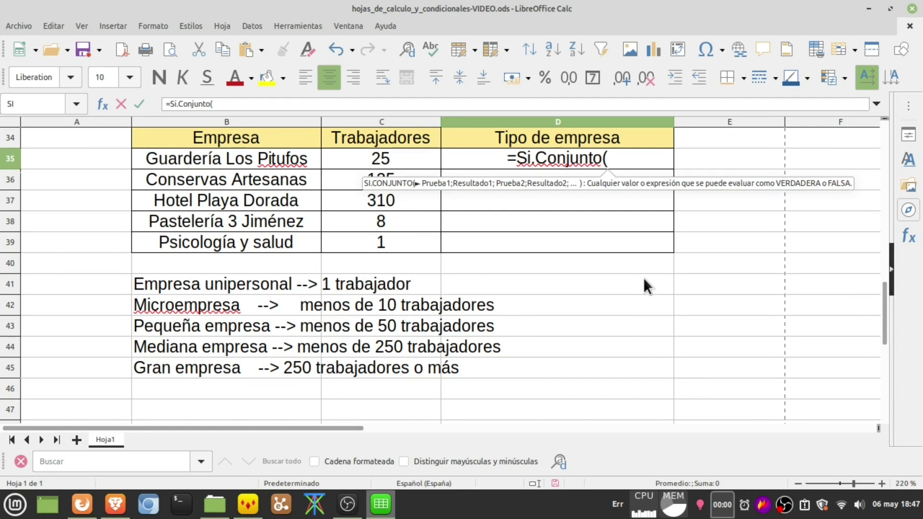
{"action": "key", "text": "Escape"}
{"action": "key", "text": "Escape"}
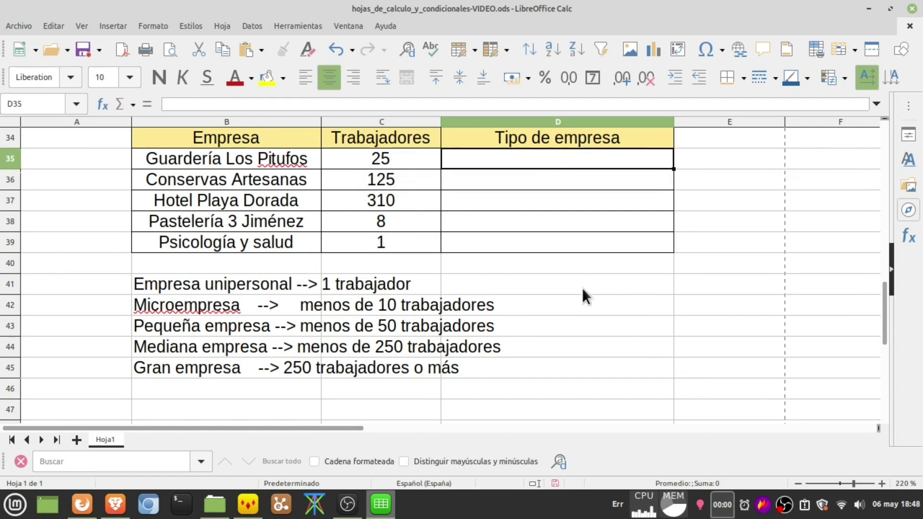
Enter the condition "Trabajadores=1" in cell E41, on the row of the Empresa unipersonal rule
{"action": "left_click", "coordinate": [575, 284]}
{"action": "left_click", "coordinate": [732, 283]}
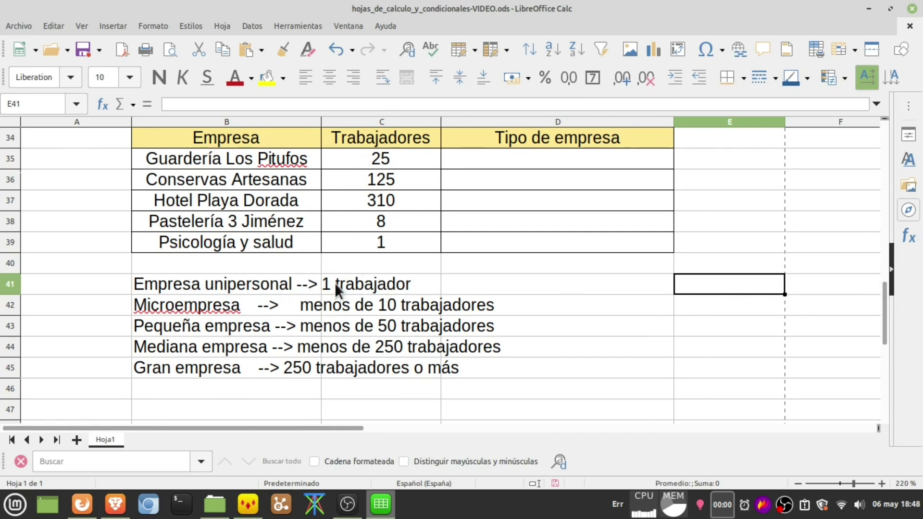
{"action": "type", "text": "trab"}
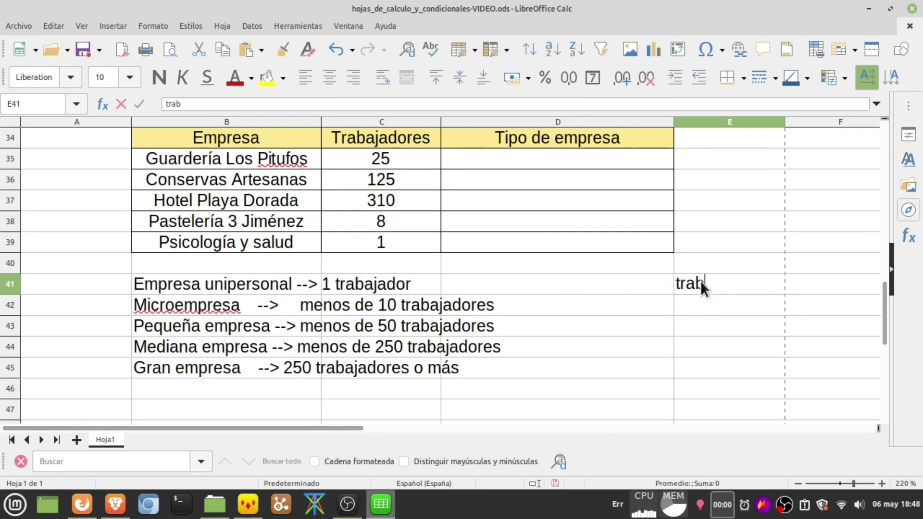
{"action": "type", "text": "ajadores=1"}
{"action": "key", "text": "Return"}
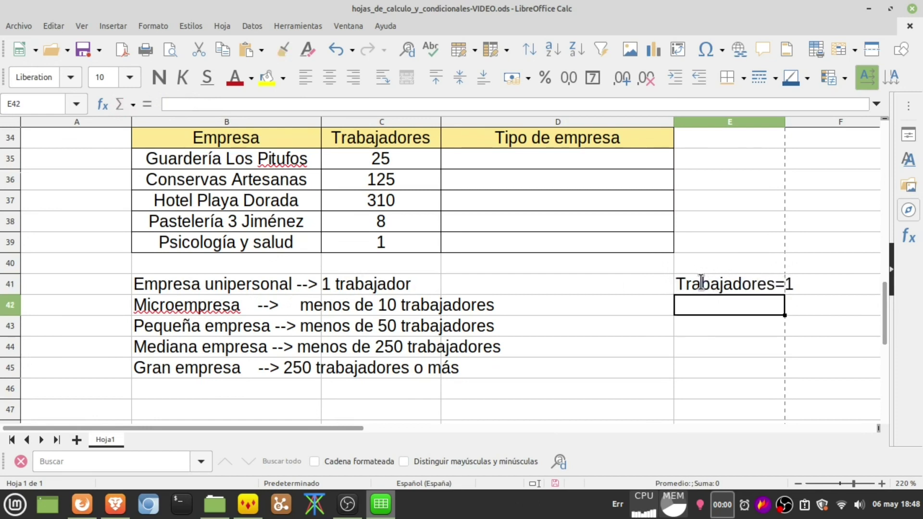
Enter the condition "Trabajadores<10" in cell E42, on the row of the Microempresa rule
{"action": "type", "text": "trabjad"}
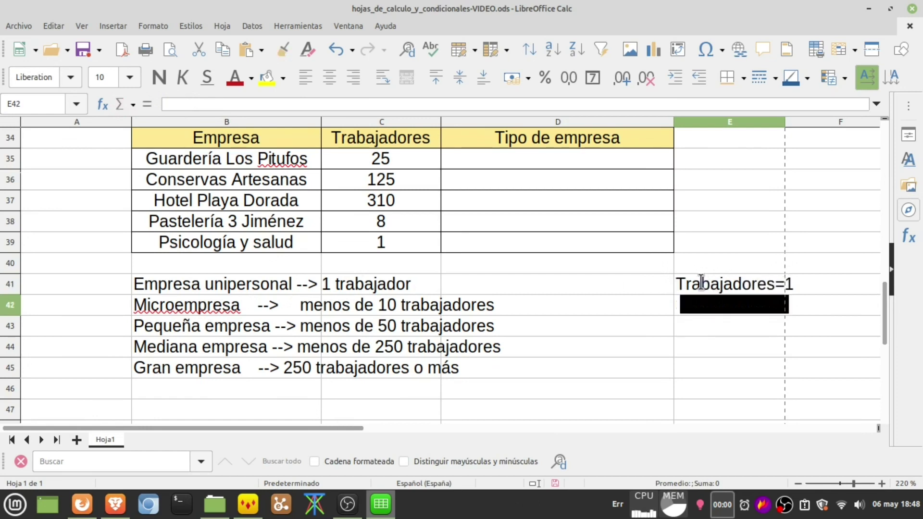
{"action": "key", "text": "BackSpace"}
{"action": "key", "text": "BackSpace"}
{"action": "key", "text": "BackSpace"}
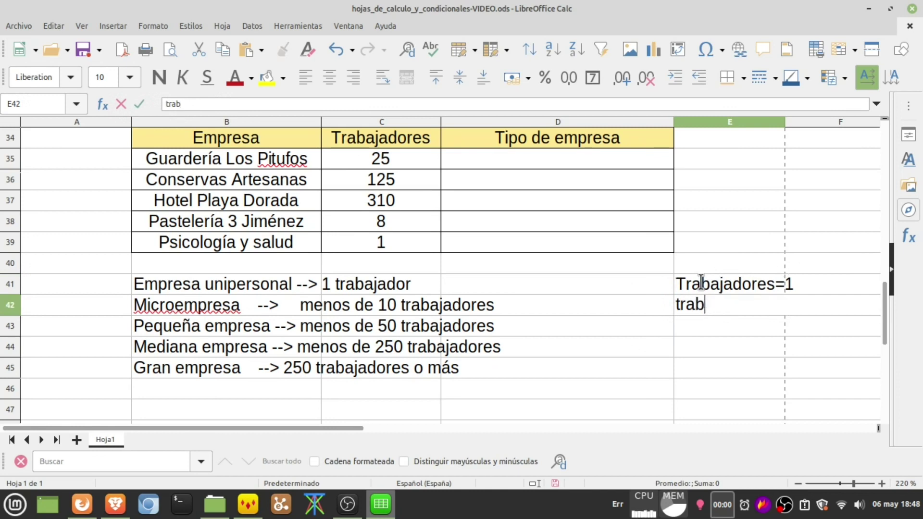
{"action": "type", "text": "ajadores<10"}
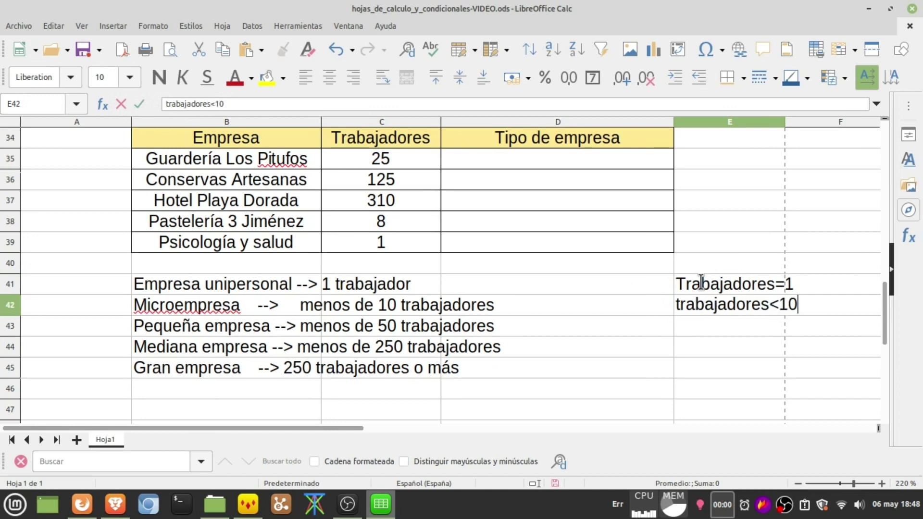
{"action": "key", "text": "Return"}
Copy the Microempresa condition from E42 into cells E43 to E45
{"action": "key", "text": "Up"}
{"action": "key", "text": "ctrl+c"}
{"action": "key", "text": "Down"}
{"action": "key", "text": "shift+Down"}
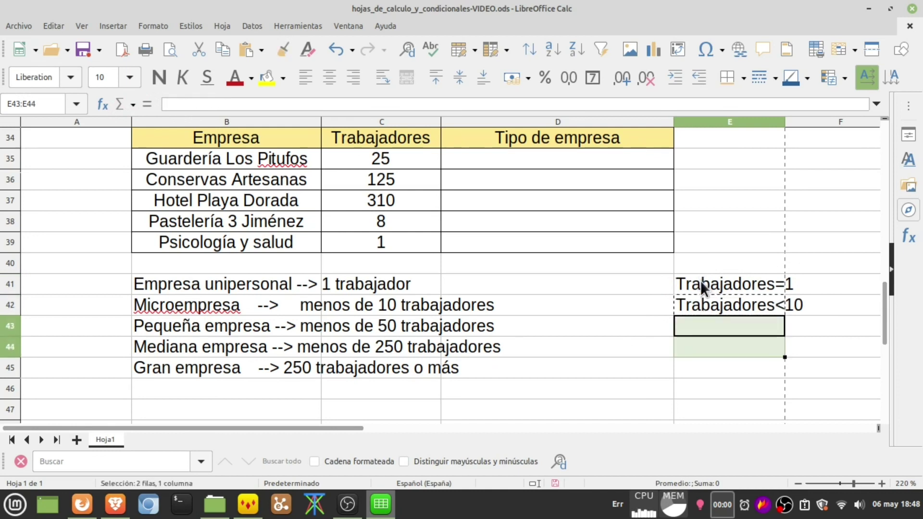
{"action": "key", "text": "ctrl+v"}
{"action": "key", "text": "Down"}
{"action": "key", "text": "Down"}
{"action": "key", "text": "ctrl+v"}
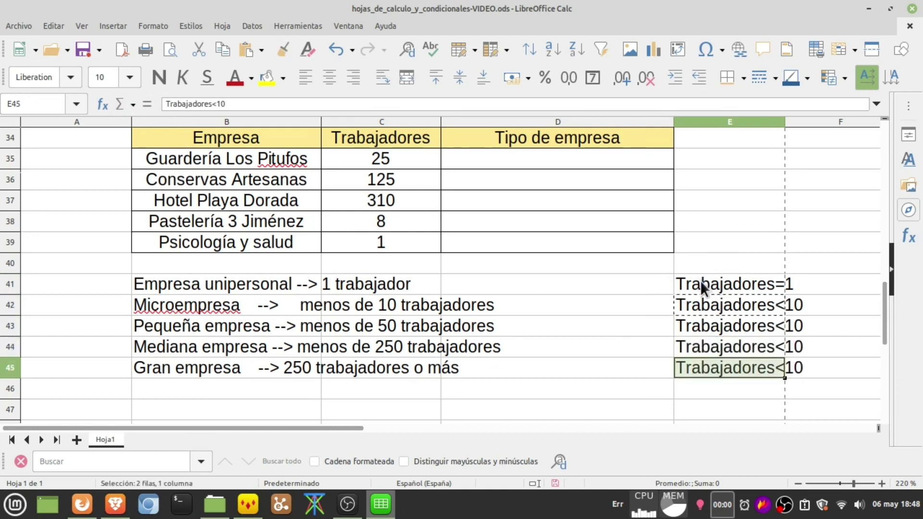
Change the Pequeña empresa condition in E43 to "Trabajadores<50"
{"action": "key", "text": "Up"}
{"action": "key", "text": "Up"}
{"action": "key", "text": "F2"}
{"action": "key", "text": "Left"}
{"action": "key", "text": "BackSpace"}
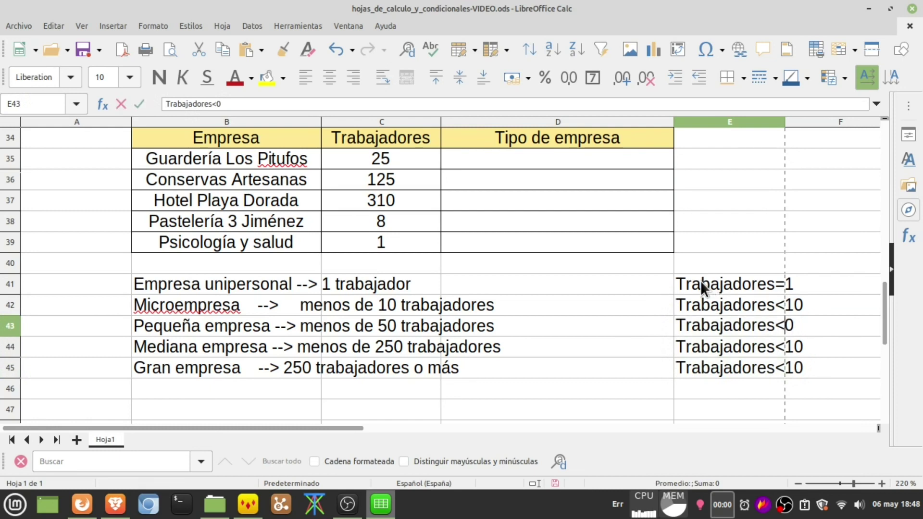
{"action": "type", "text": "5"}
{"action": "key", "text": "Return"}
Change the Mediana empresa condition in E44 to "Trabajadores<250"
{"action": "key", "text": "F2"}
{"action": "key", "text": "Left"}
{"action": "key", "text": "BackSpace"}
{"action": "type", "text": "25"}
{"action": "key", "text": "Return"}
Change the Gran empresa condition in E45 to "Trabajadores>=250"
{"action": "key", "text": "F2"}
{"action": "key", "text": "Left"}
{"action": "key", "text": "Left"}
{"action": "key", "text": "Left"}
{"action": "key", "text": "Right"}
{"action": "key", "text": "Left"}
{"action": "key", "text": "Delete"}
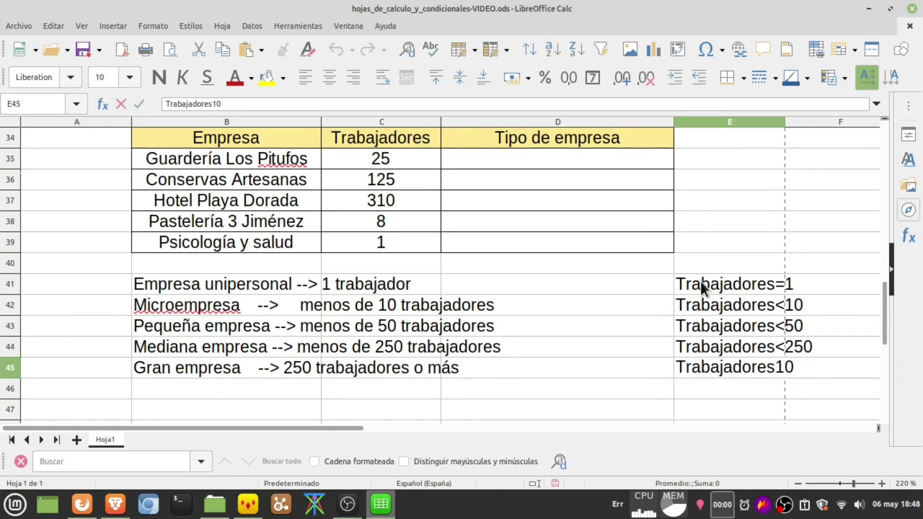
{"action": "type", "text": ">=2"}
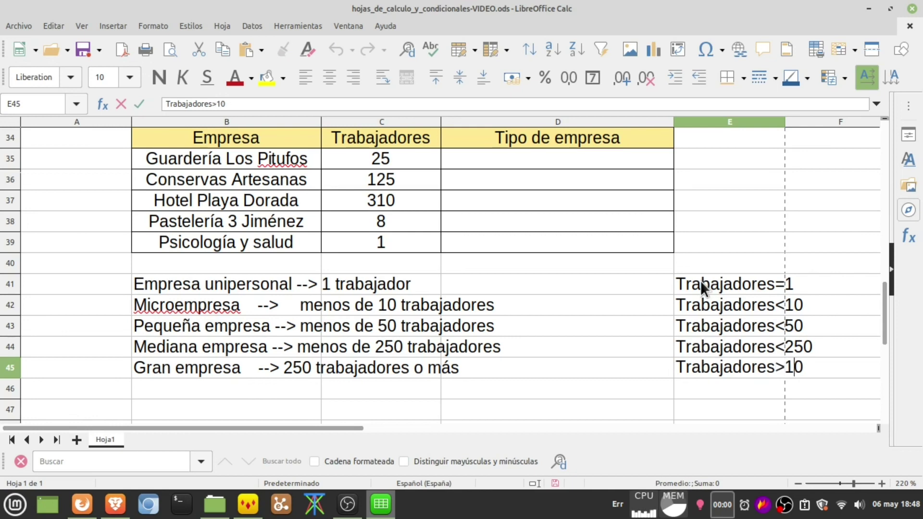
{"action": "type", "text": "50"}
{"action": "key", "text": "Delete"}
{"action": "key", "text": "Delete"}
{"action": "key", "text": "Return"}
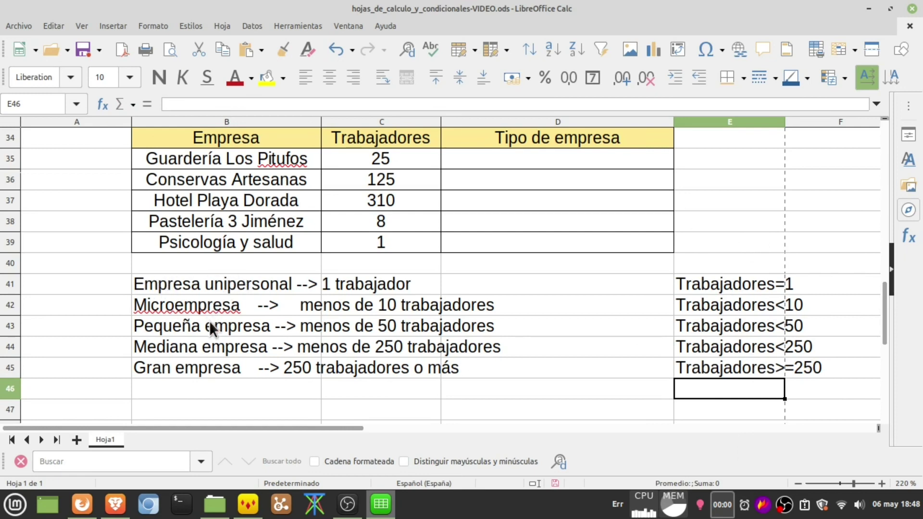
Begin a SI.CONJUNTO formula in D35 whose first test C35=1 returns "Unipersonal"
{"action": "double_click", "coordinate": [501, 154]}
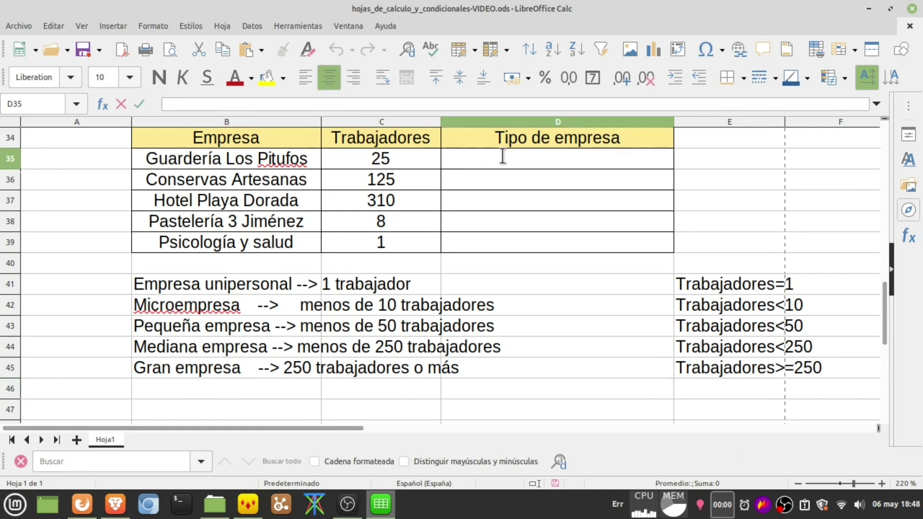
{"action": "type", "text": "=Si.C"}
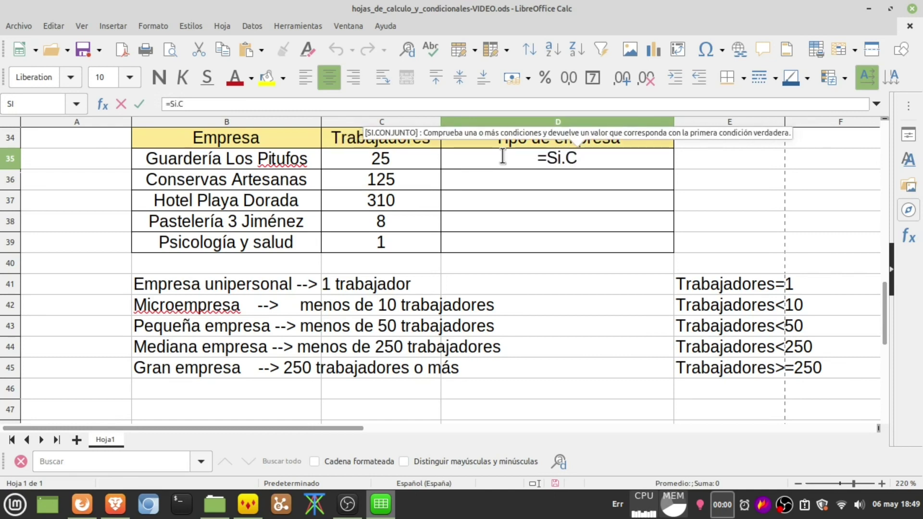
{"action": "type", "text": "onjunto"}
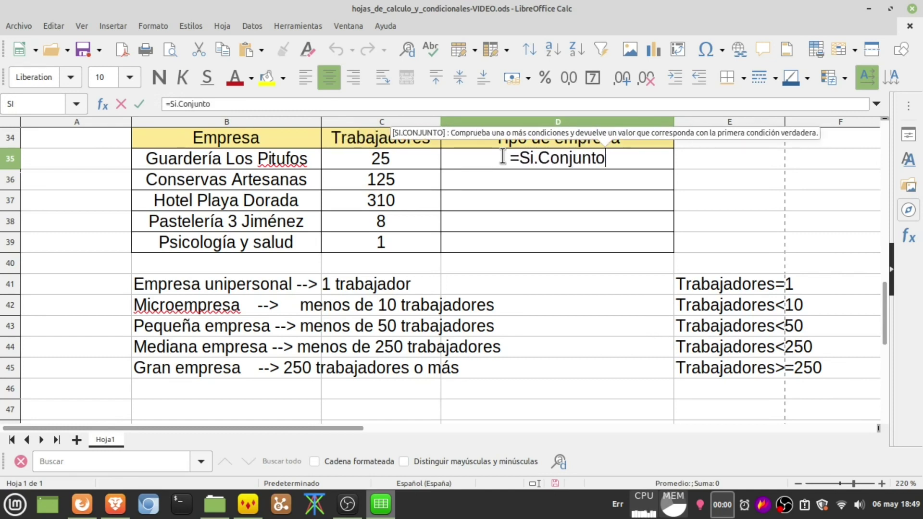
{"action": "type", "text": "("}
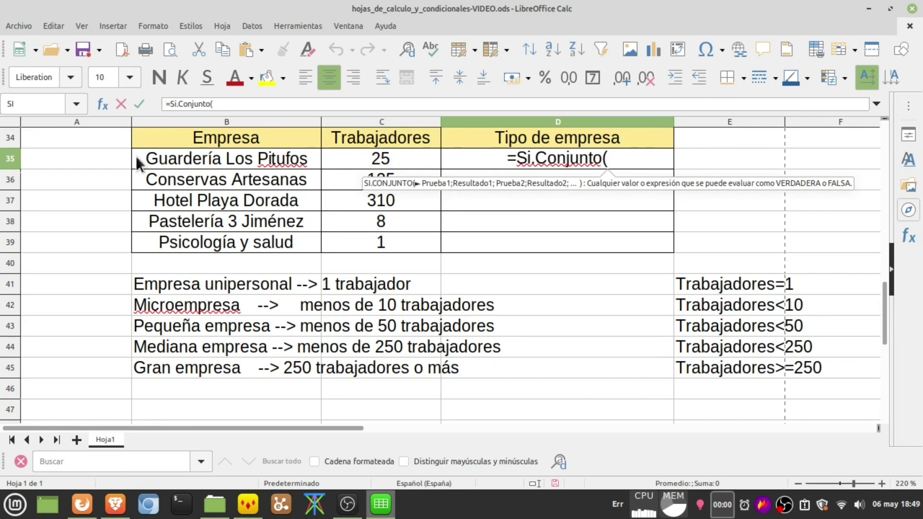
{"action": "left_click", "coordinate": [368, 156]}
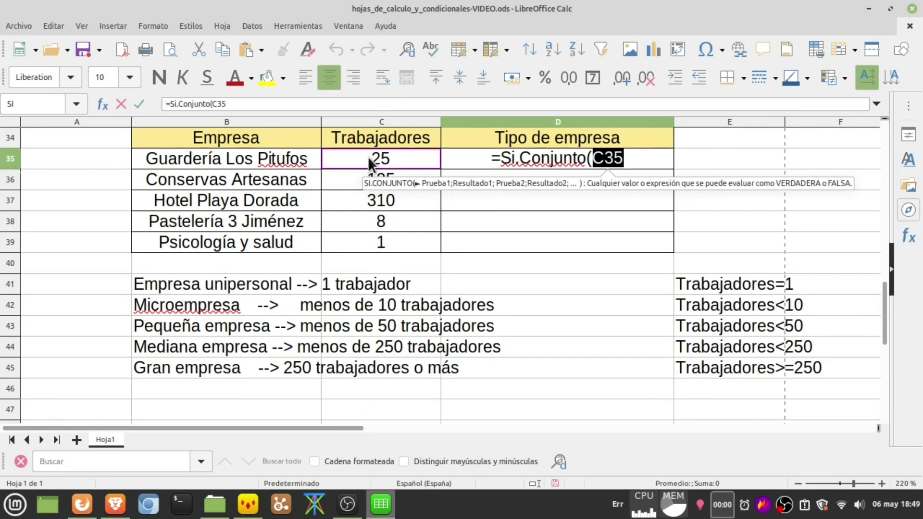
{"action": "type", "text": "=1;\""}
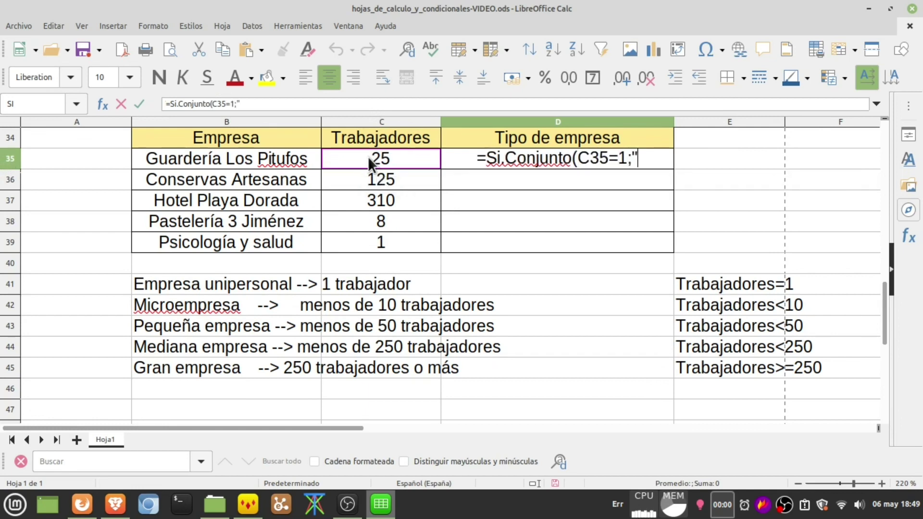
{"action": "type", "text": "Unipe"}
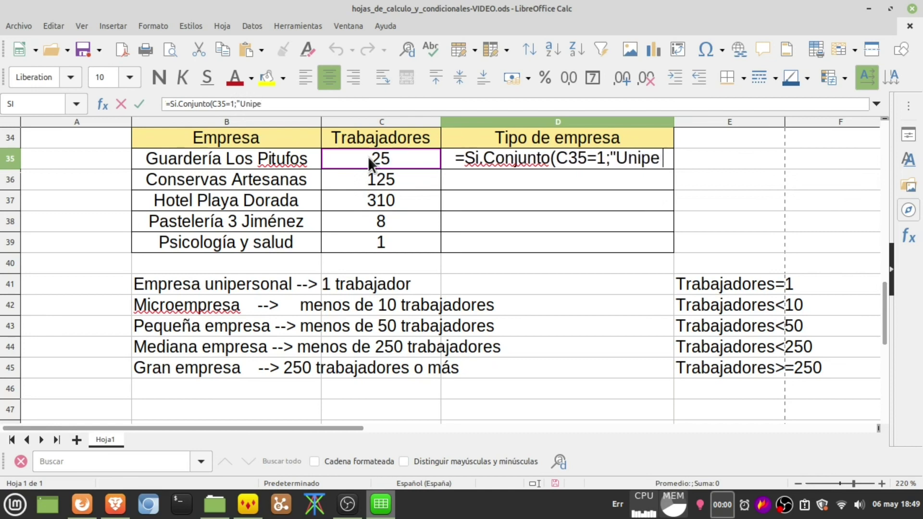
{"action": "type", "text": "rsonal\""}
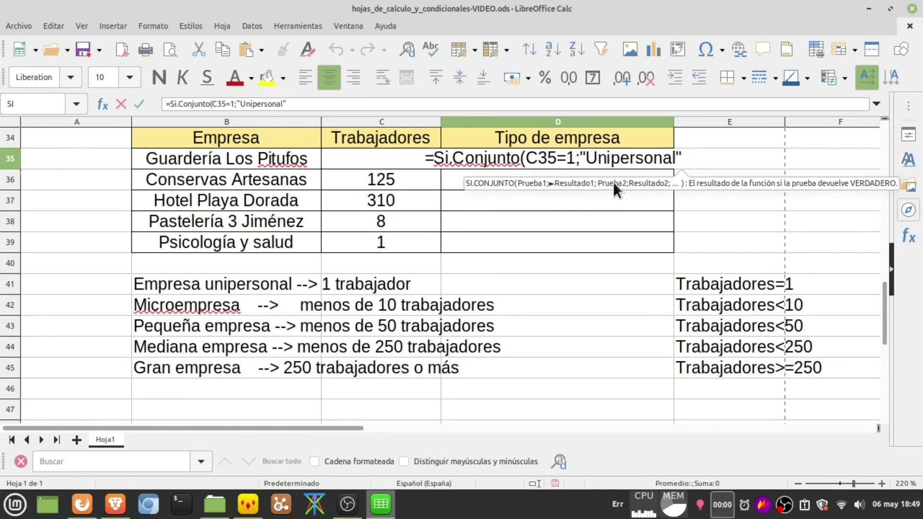
Add a second test to the D35 formula so that C35<10 returns "Microempresa"
{"action": "type", "text": ";"}
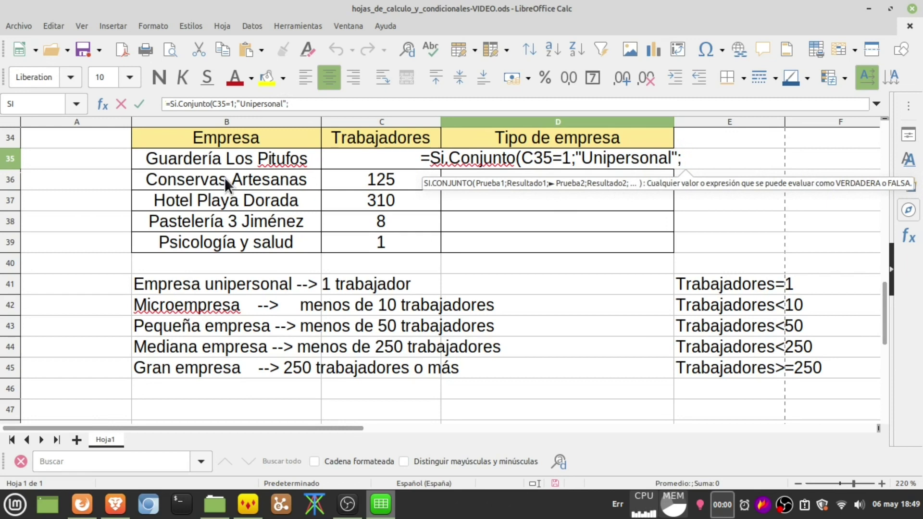
{"action": "left_click", "coordinate": [375, 154]}
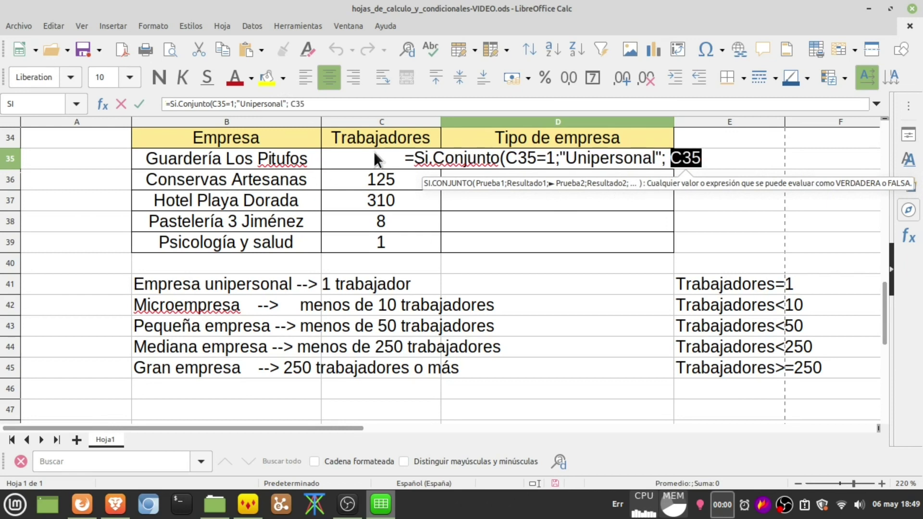
{"action": "type", "text": "<10; \"Microempres"}
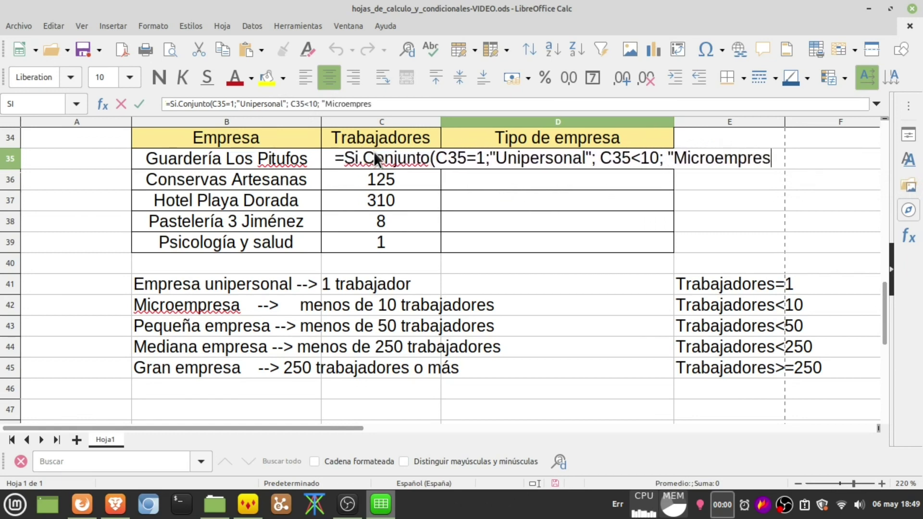
{"action": "type", "text": "a\";"}
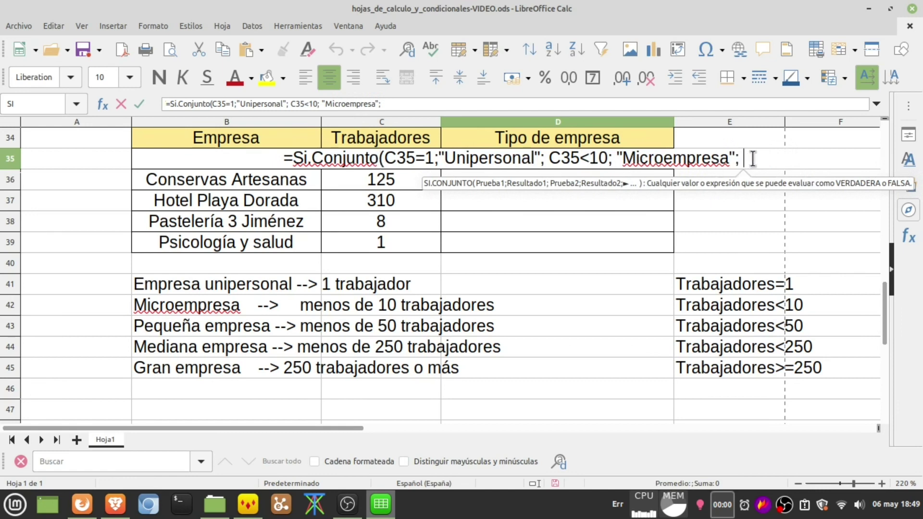
Add a third test to the D35 formula so that C35<50 returns "Pequeña empresa"
{"action": "type", "text": "C"}
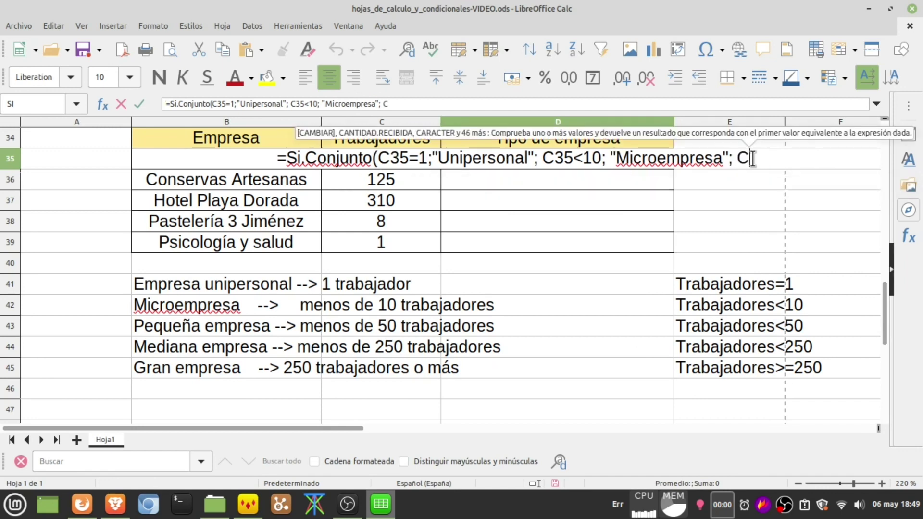
{"action": "type", "text": "35"}
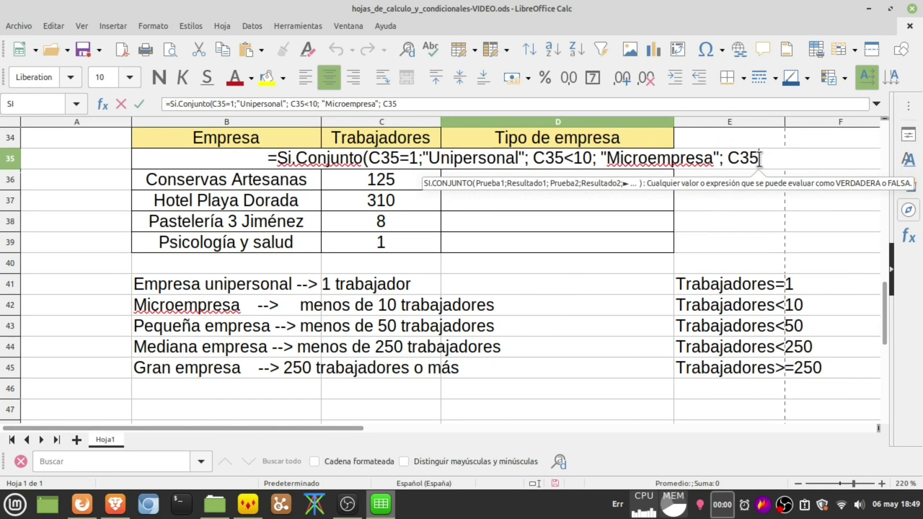
{"action": "type", "text": "<50"}
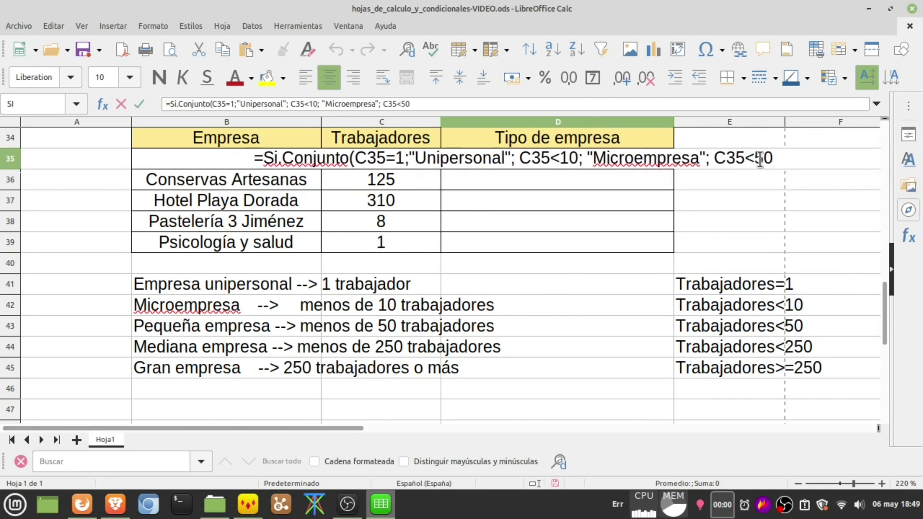
{"action": "type", "text": "; \"Pequeña empresa\""}
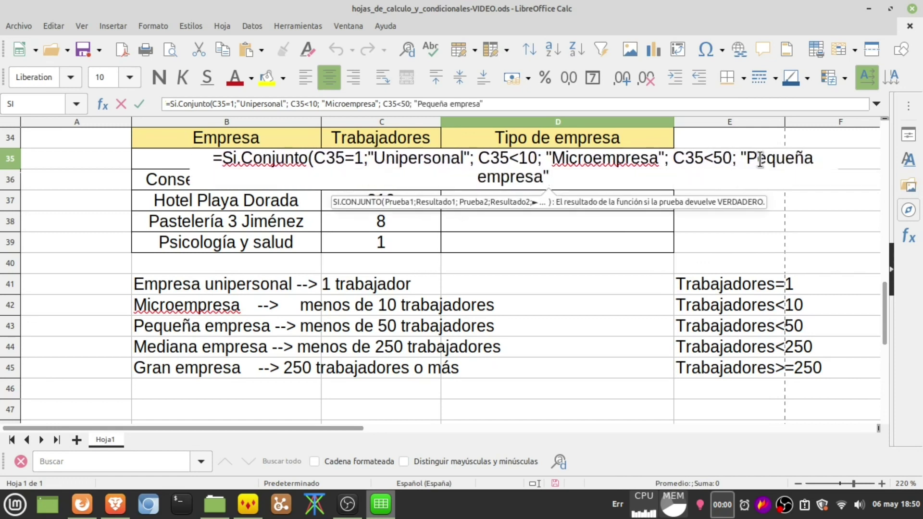
Add a fourth test to the D35 formula so that C35<250 returns "Mediana empresa"
{"action": "type", "text": ";"}
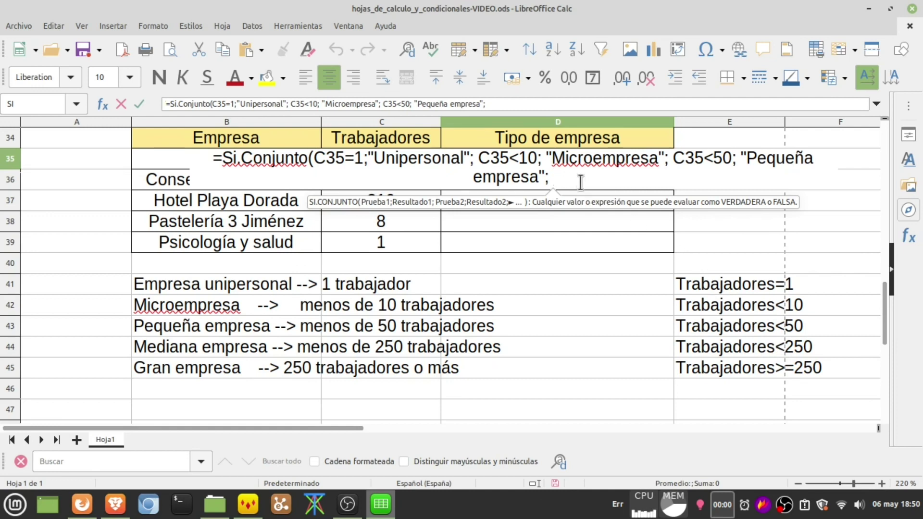
{"action": "type", "text": "c35"}
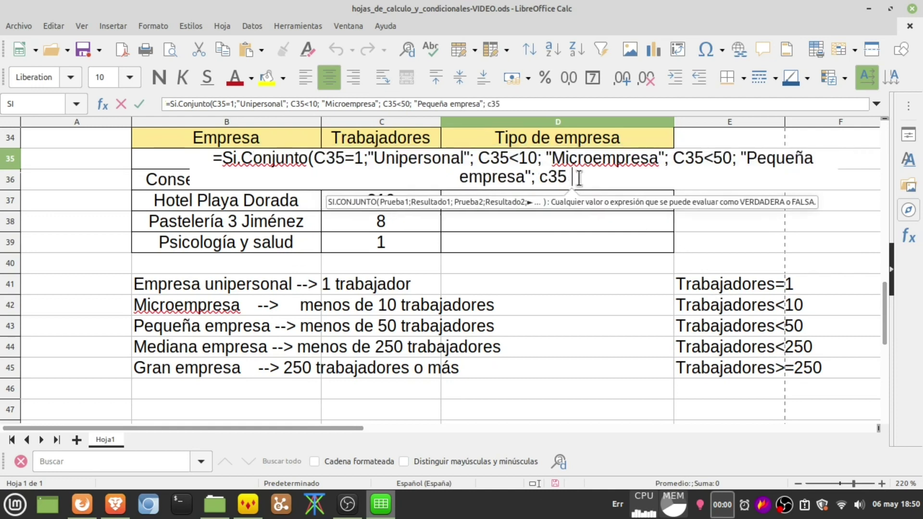
{"action": "key", "text": "BackSpace"}
{"action": "type", "text": "<250"}
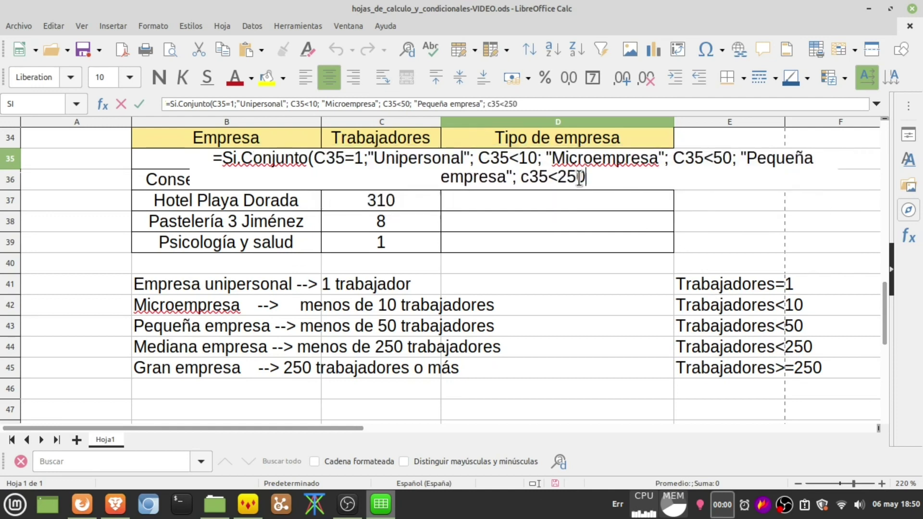
{"action": "type", "text": "; \""}
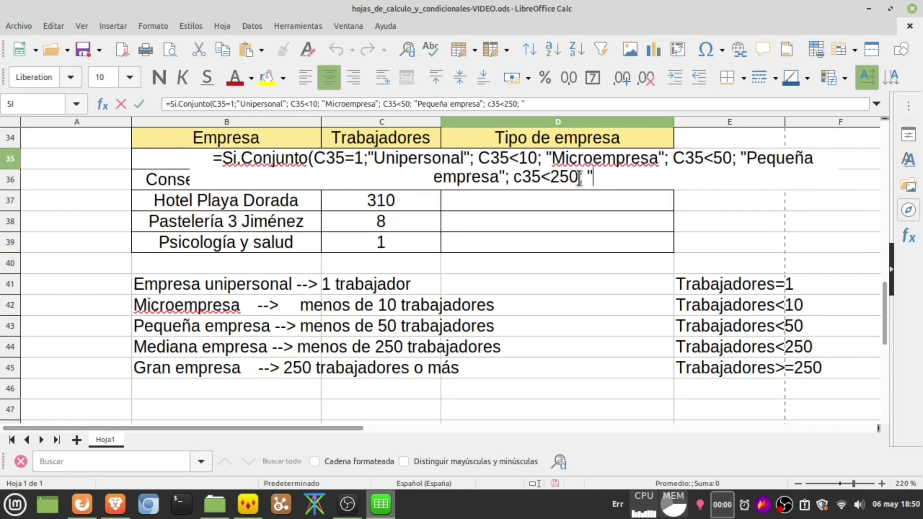
{"action": "type", "text": "Mediana em"}
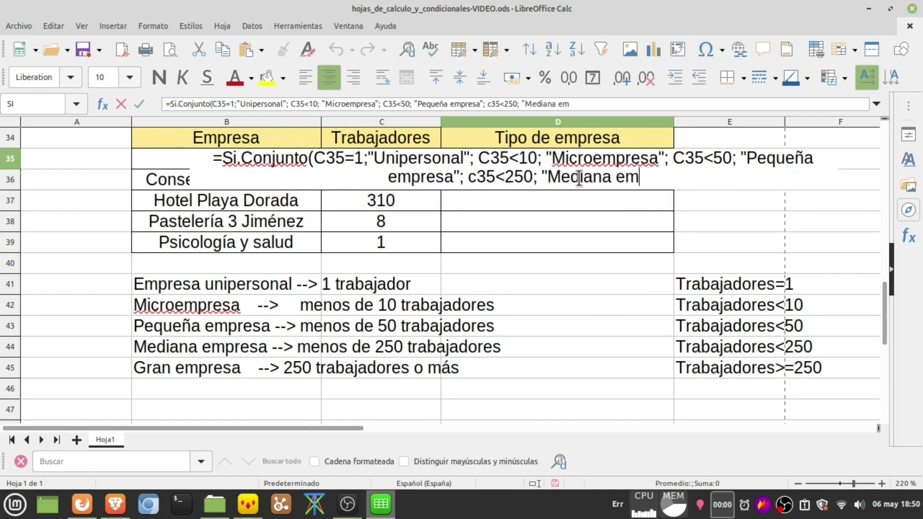
{"action": "type", "text": "presa\""}
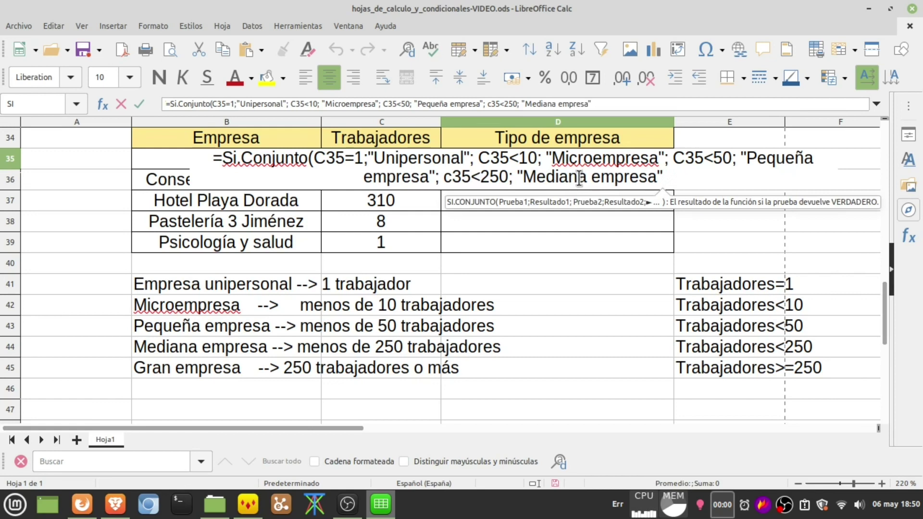
Complete the D35 formula with a final test so that C35>=250 returns "Gran empresa", and enter it
{"action": "type", "text": ";"}
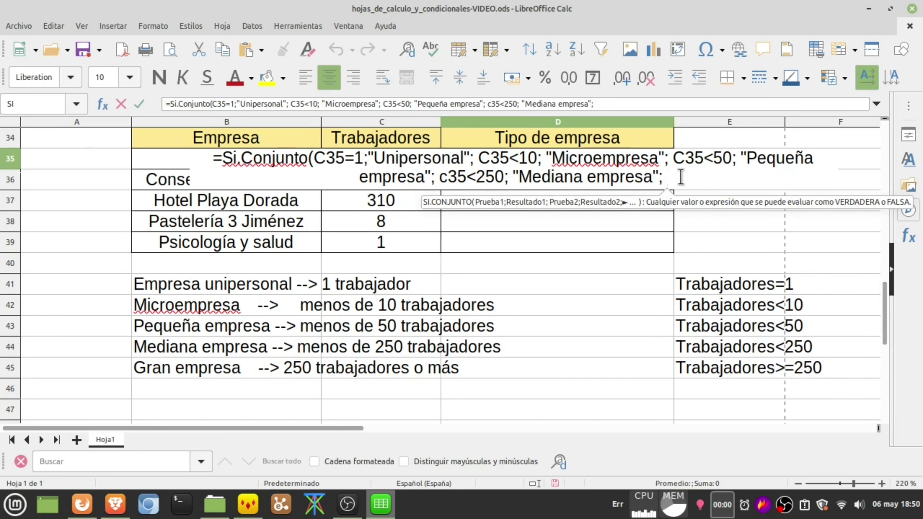
{"action": "type", "text": "C35"}
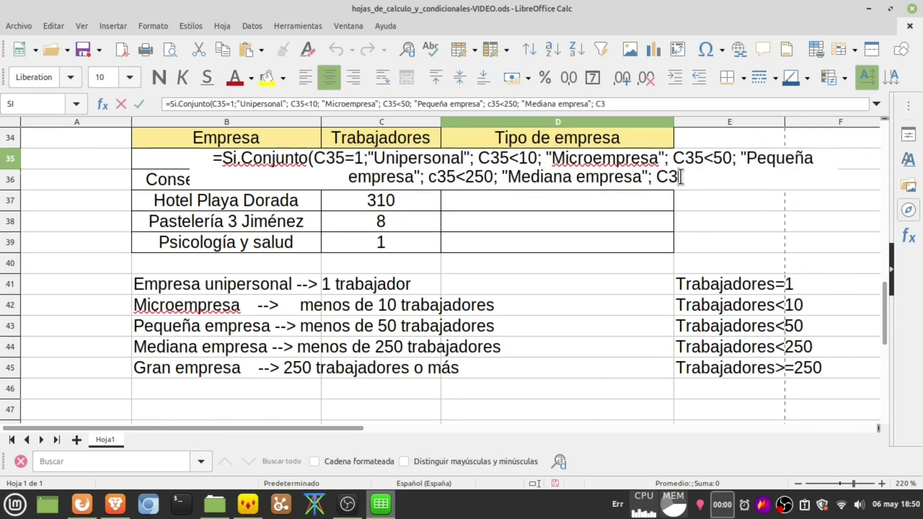
{"action": "type", "text": ">="}
{"action": "type", "text": "250; "}
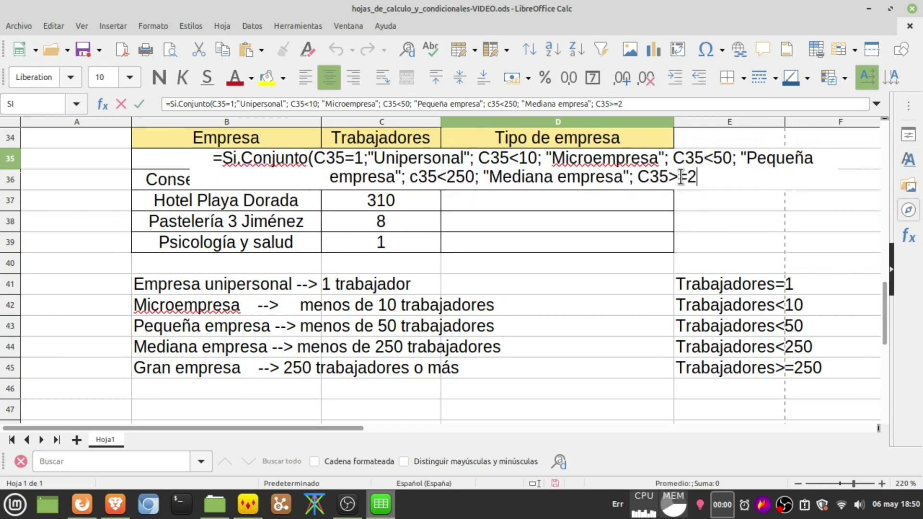
{"action": "type", "text": "\""}
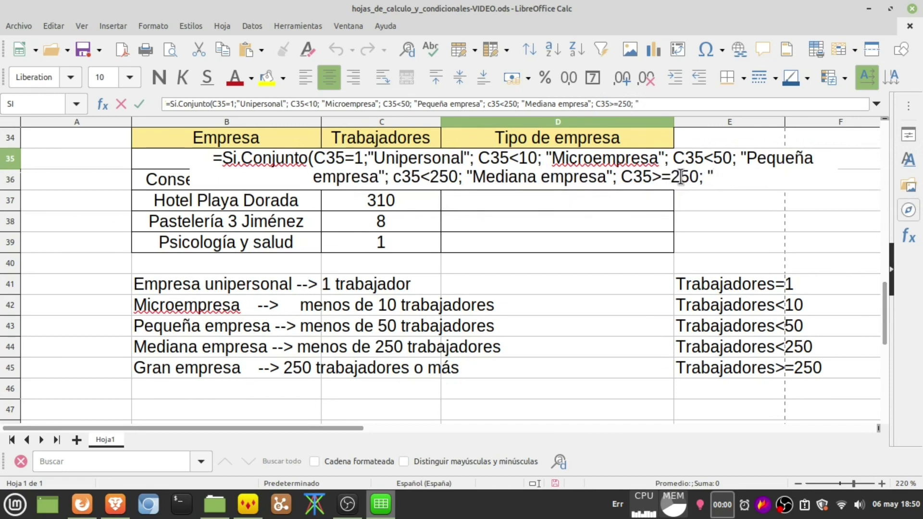
{"action": "type", "text": "Gran "}
{"action": "type", "text": "empresa"}
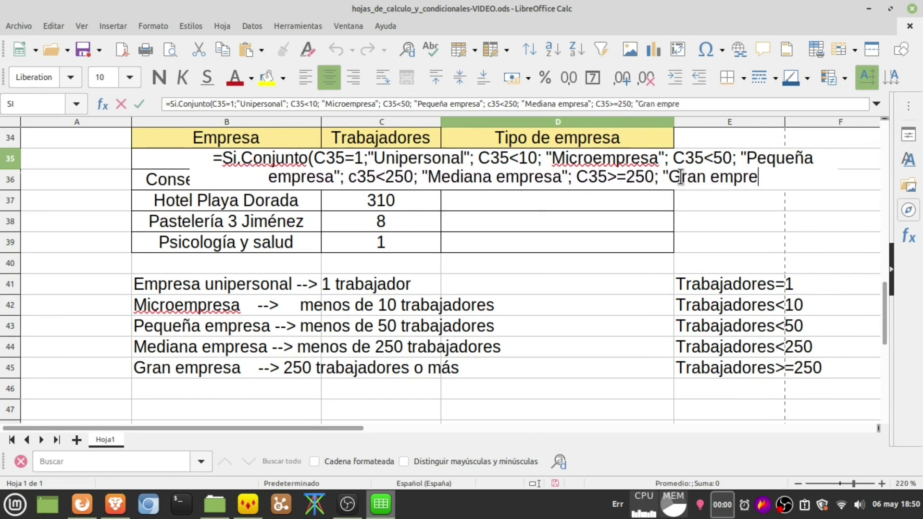
{"action": "type", "text": "\")"}
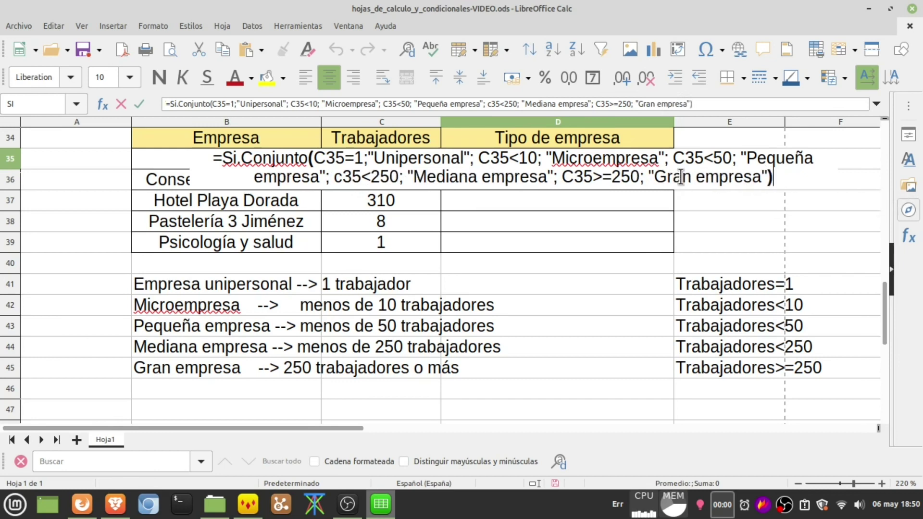
{"action": "key", "text": "Return"}
Fill the D35 formula down through D39 to classify the remaining companies
{"action": "left_click", "coordinate": [609, 163]}
{"action": "left_click_drag", "start_coordinate": [673, 169], "coordinate": [668, 249]}
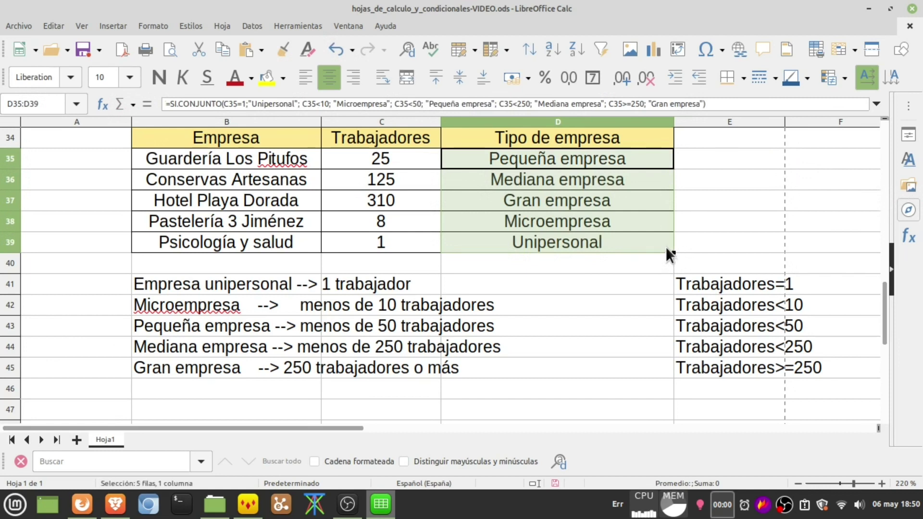
Check the company types in rows 37 to 39 against their worker counts and the listed conditions
{"action": "left_click", "coordinate": [362, 243]}
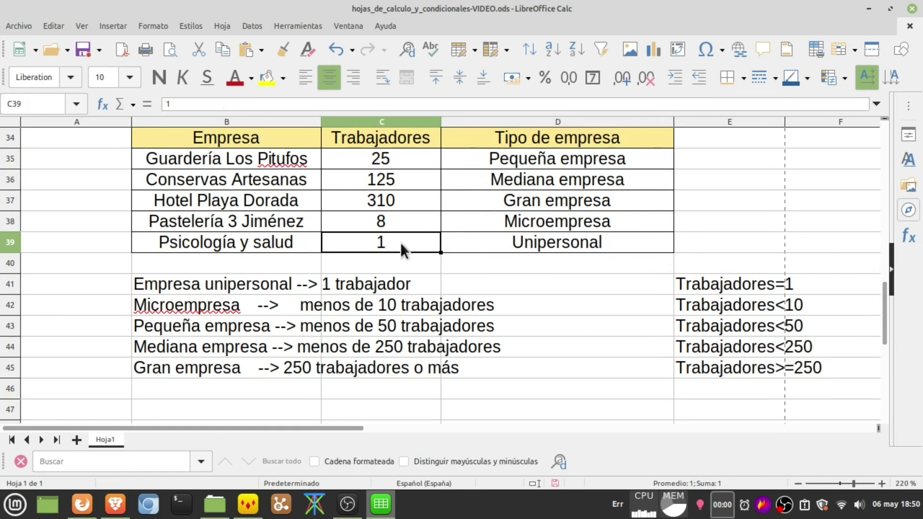
{"action": "left_click", "coordinate": [252, 220]}
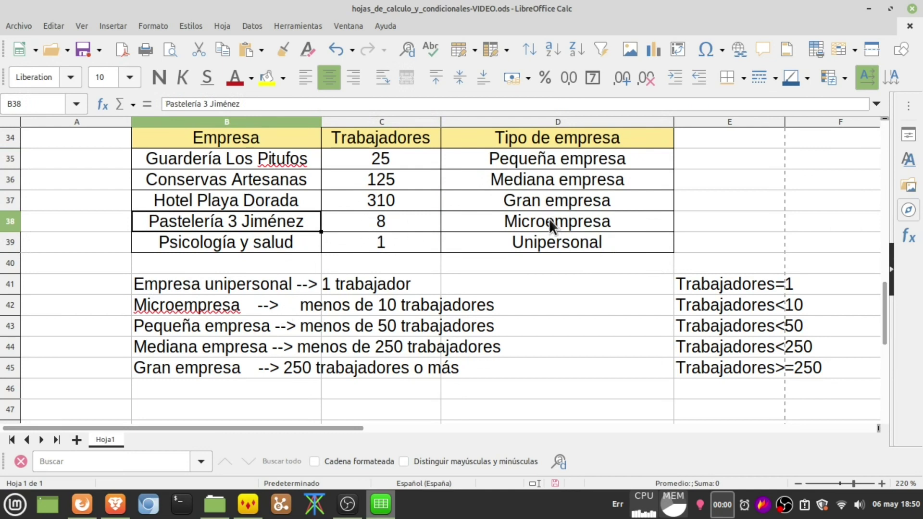
{"action": "left_click", "coordinate": [375, 199]}
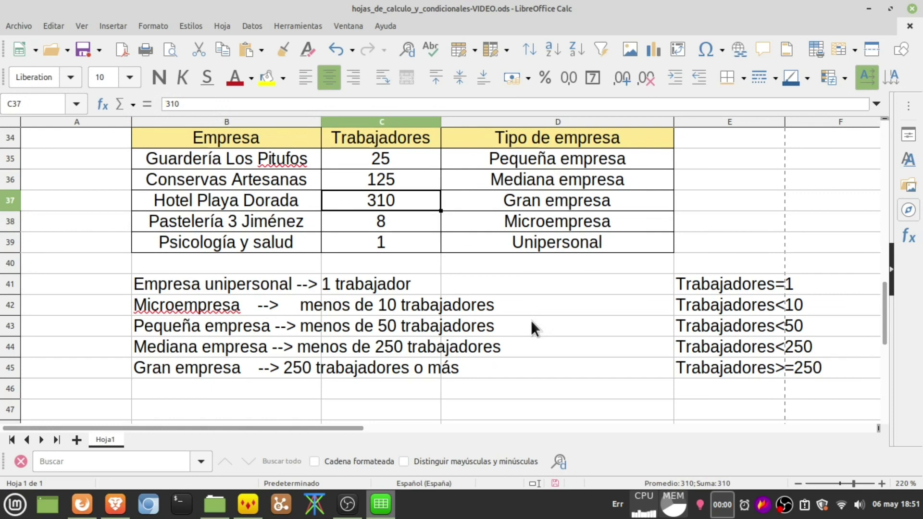
{"action": "scroll", "coordinate": [531, 320], "scroll_direction": "up", "scroll_amount": 11}
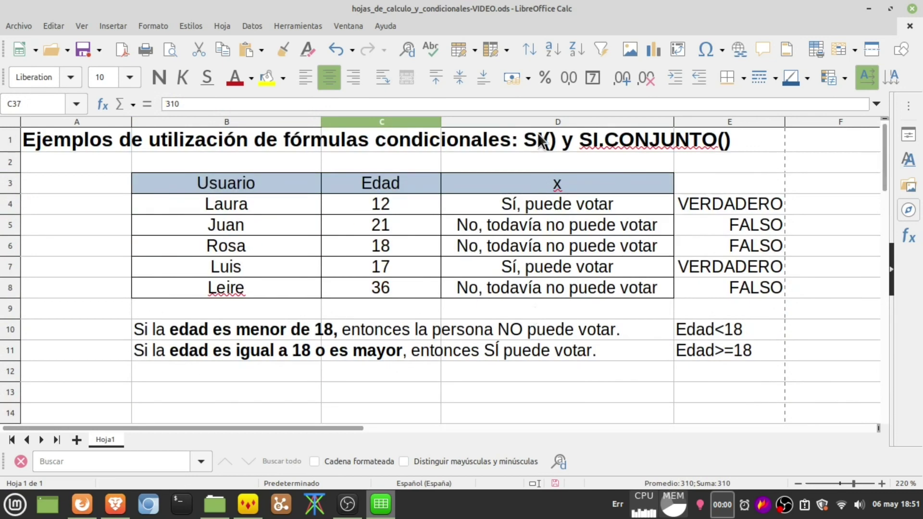